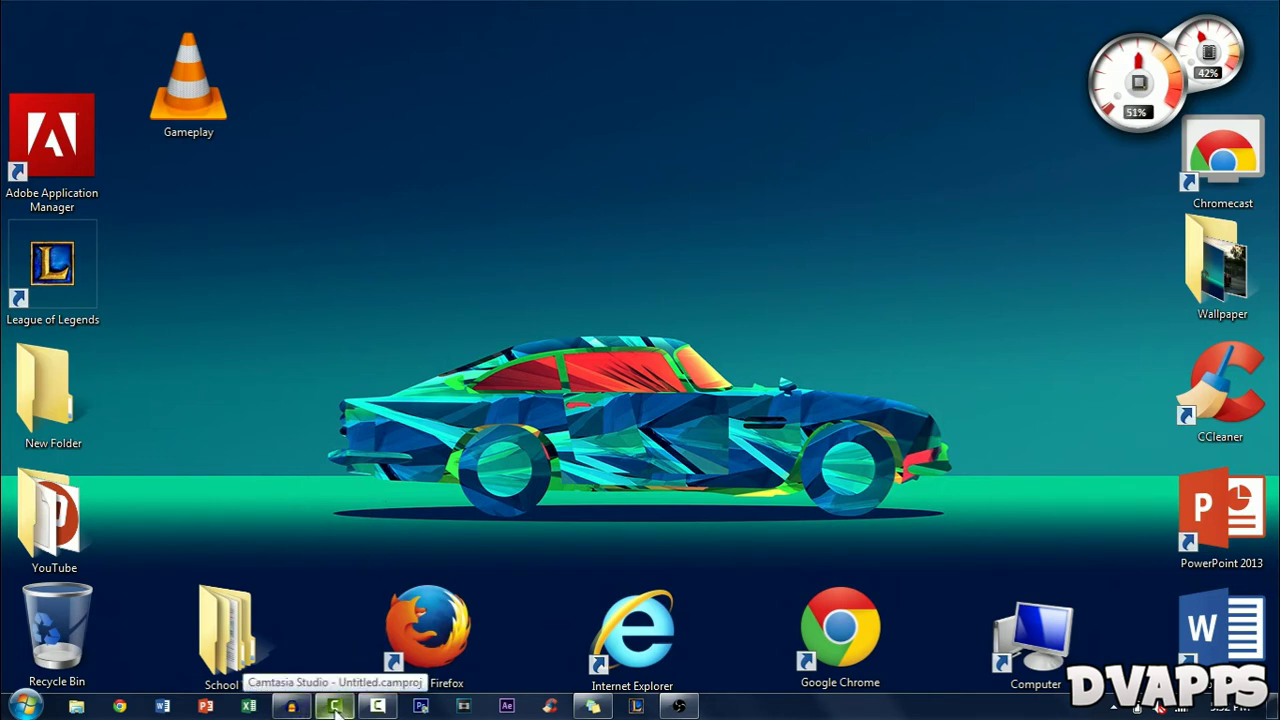
# - Restore the Recorder toolbar and set Record to .avi on the General tab of Tools Options
pyautogui.click(377, 706)
pyautogui.click(893, 551)
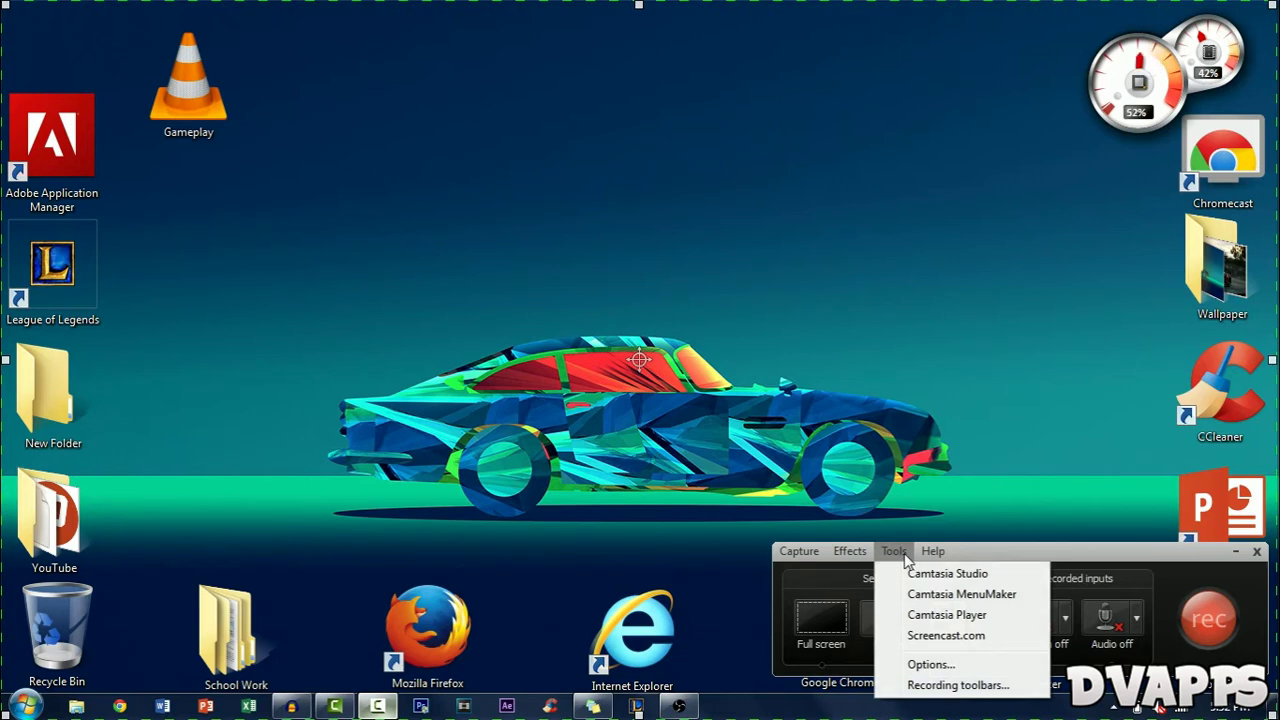
pyautogui.click(904, 556)
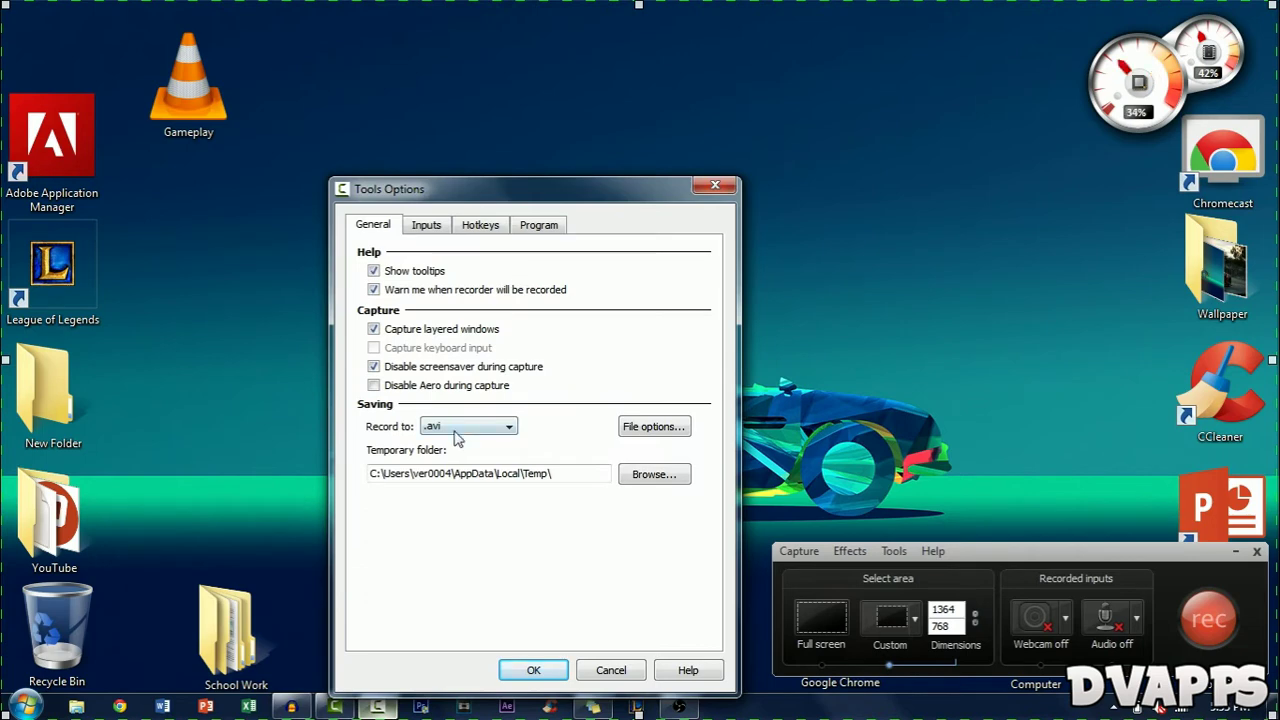
pyautogui.click(452, 428)
pyautogui.click(457, 458)
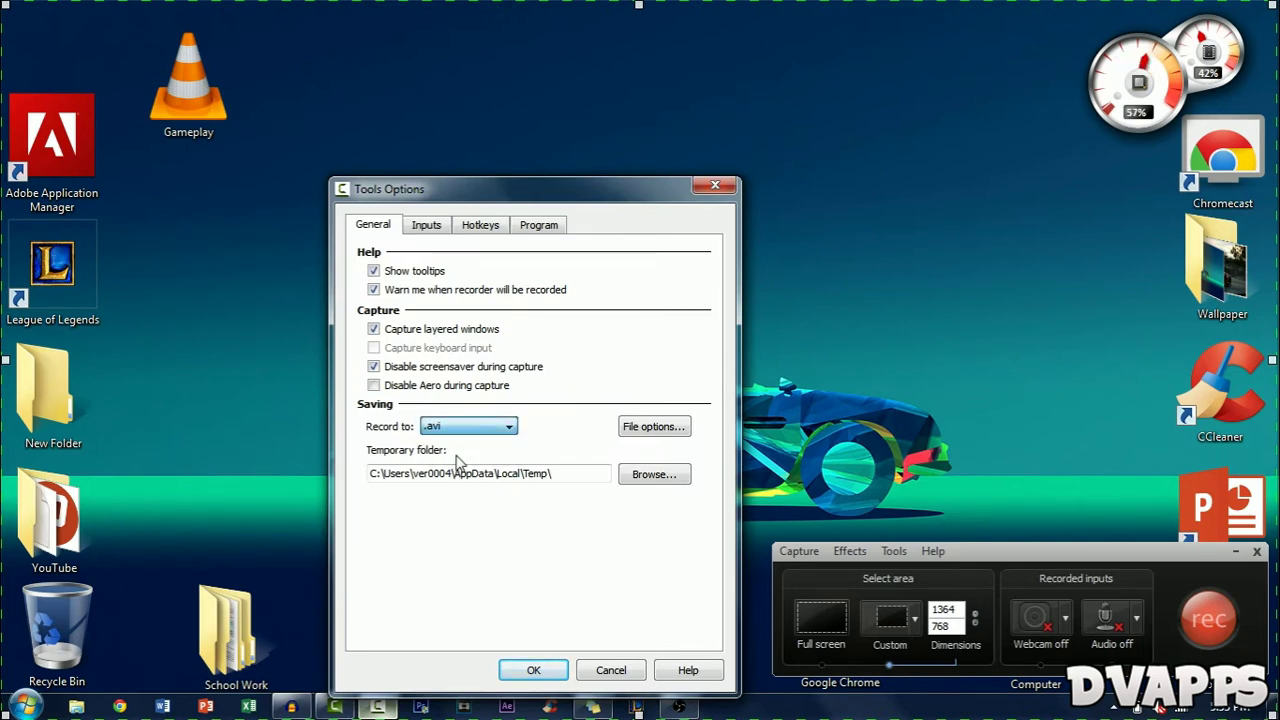
pyautogui.click(458, 432)
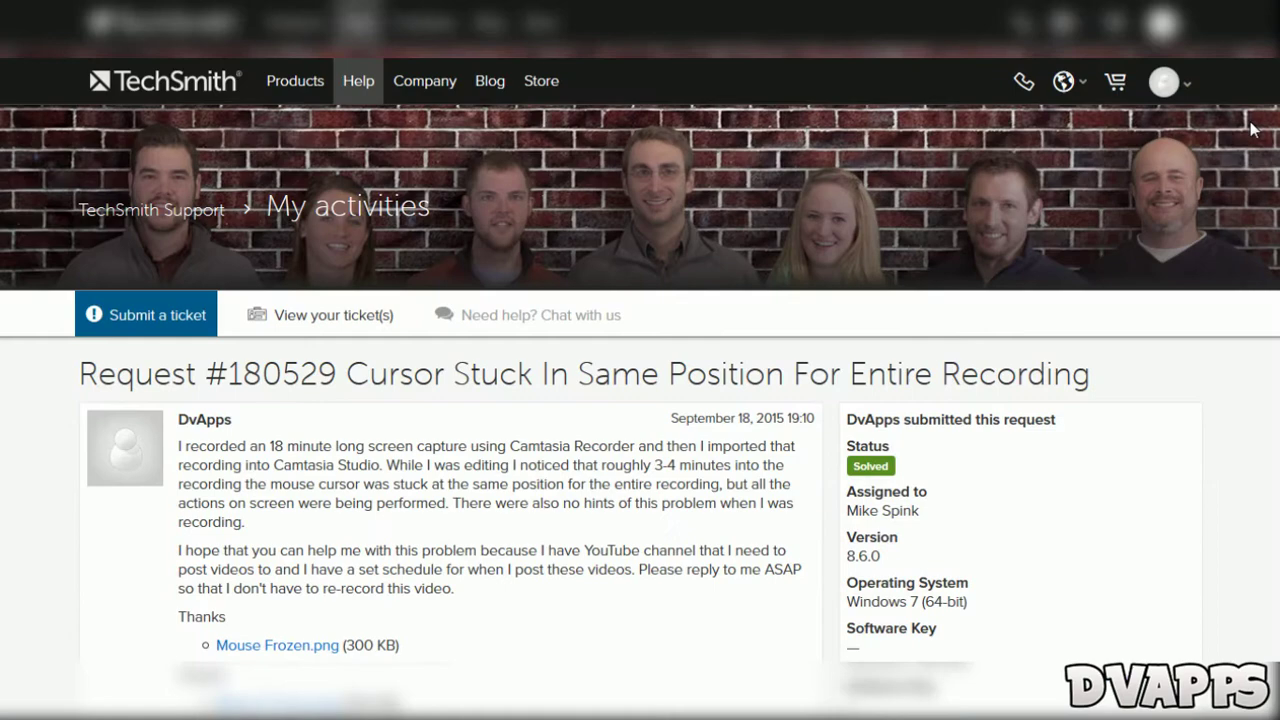
# - Scroll down the support ticket to read TechSmith's reply recommending AVI over TREC
pyautogui.scroll(-2, 1252, 128)
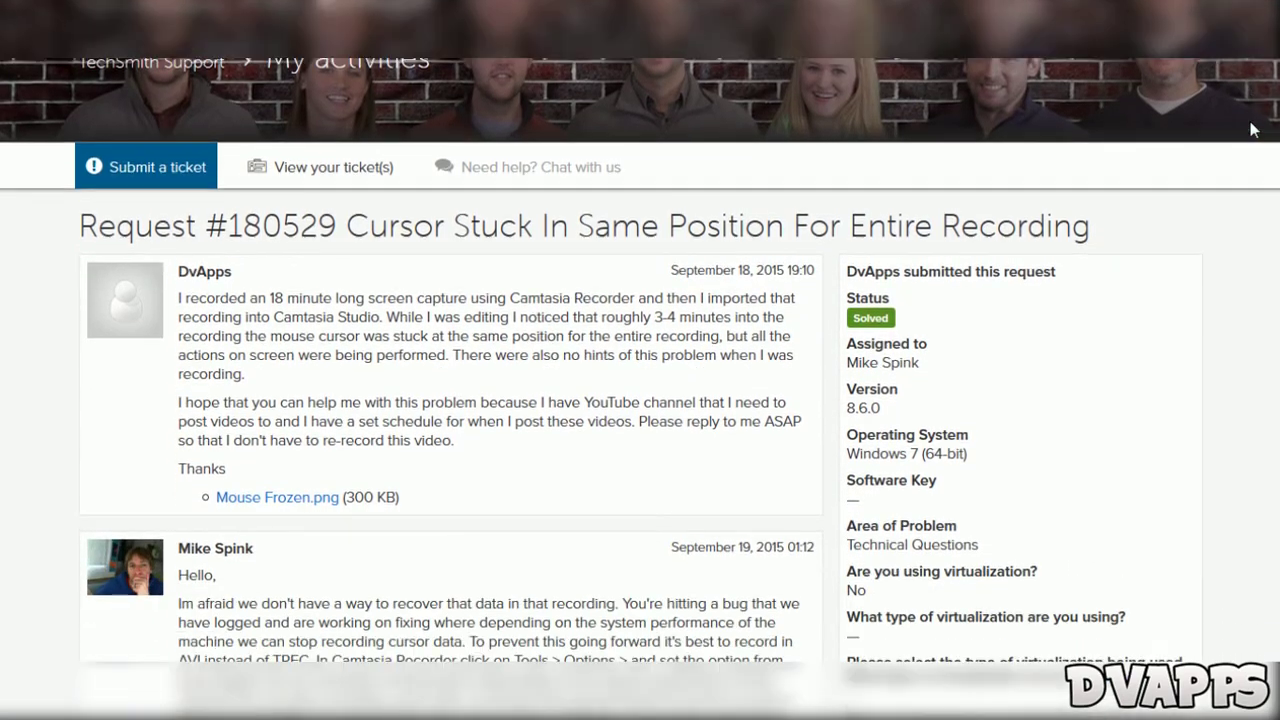
pyautogui.scroll(-2, 1252, 128)
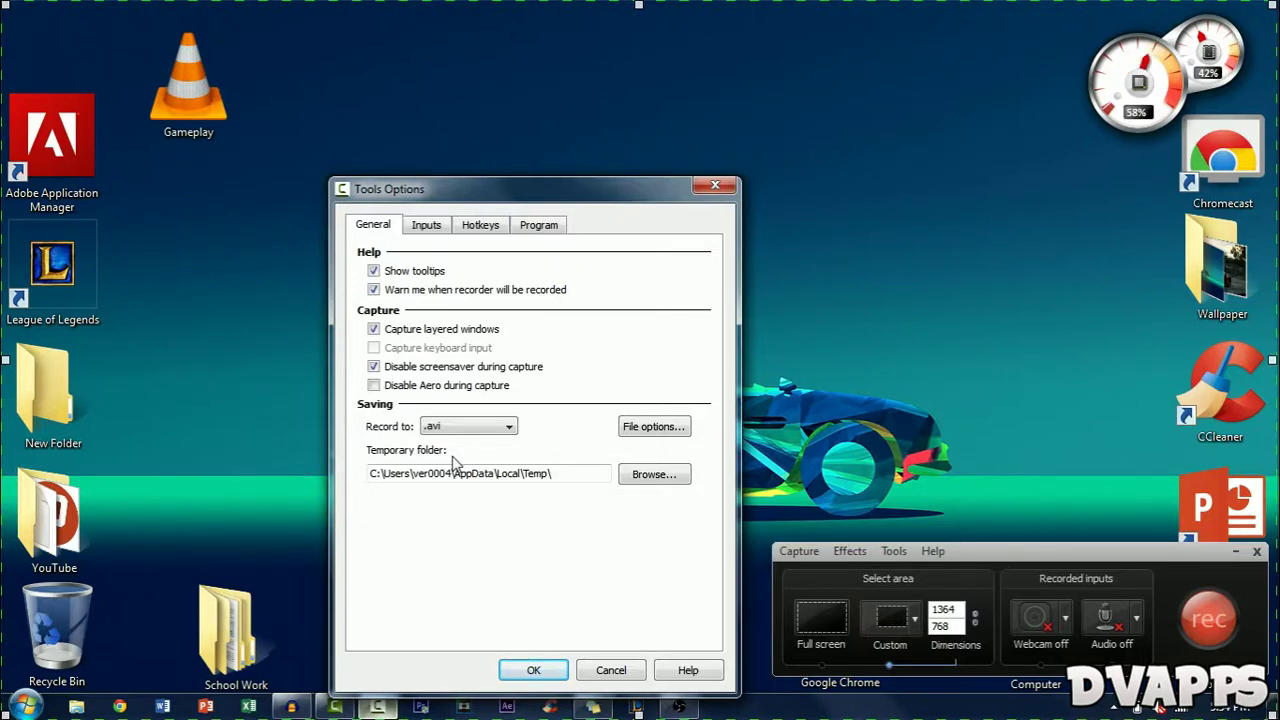
# - Switch the recorder options to the Inputs tab showing 30 fps capture, no microphone, no webcam
pyautogui.click(426, 226)
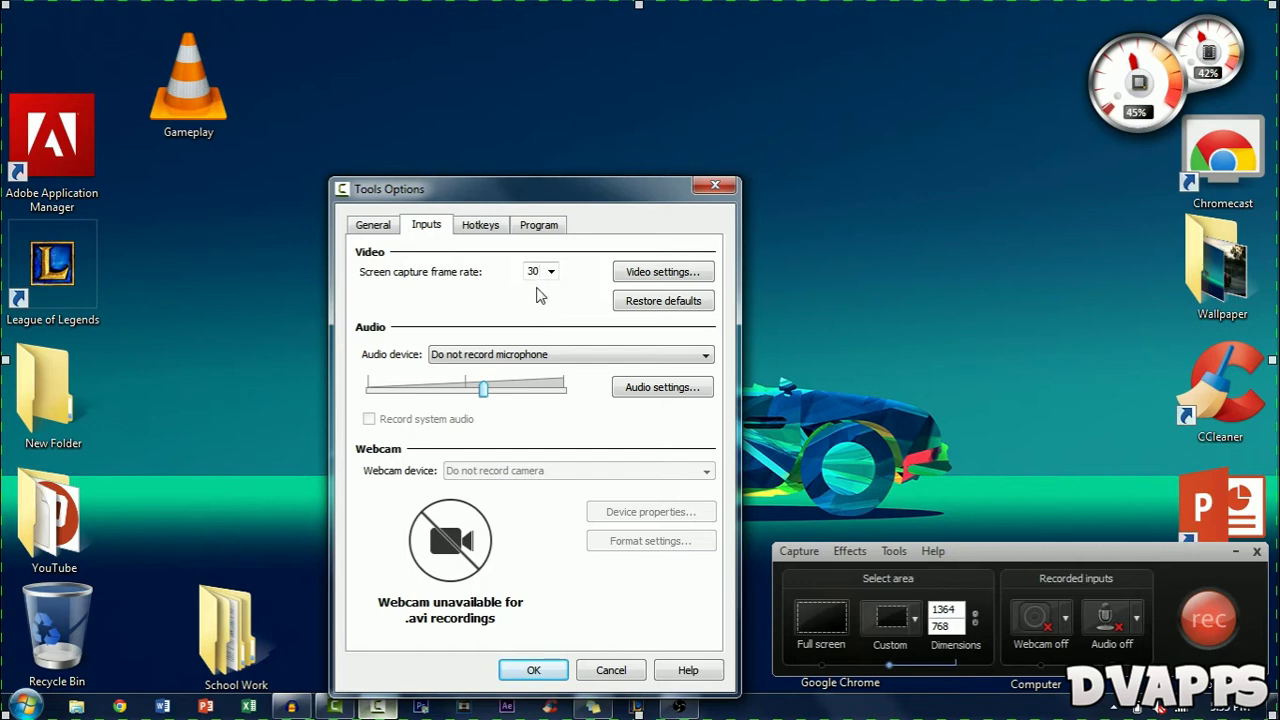
# - Choose the TechSmith Screen Capture Codec in Video settings with its slider at Better compression
pyautogui.click(631, 274)
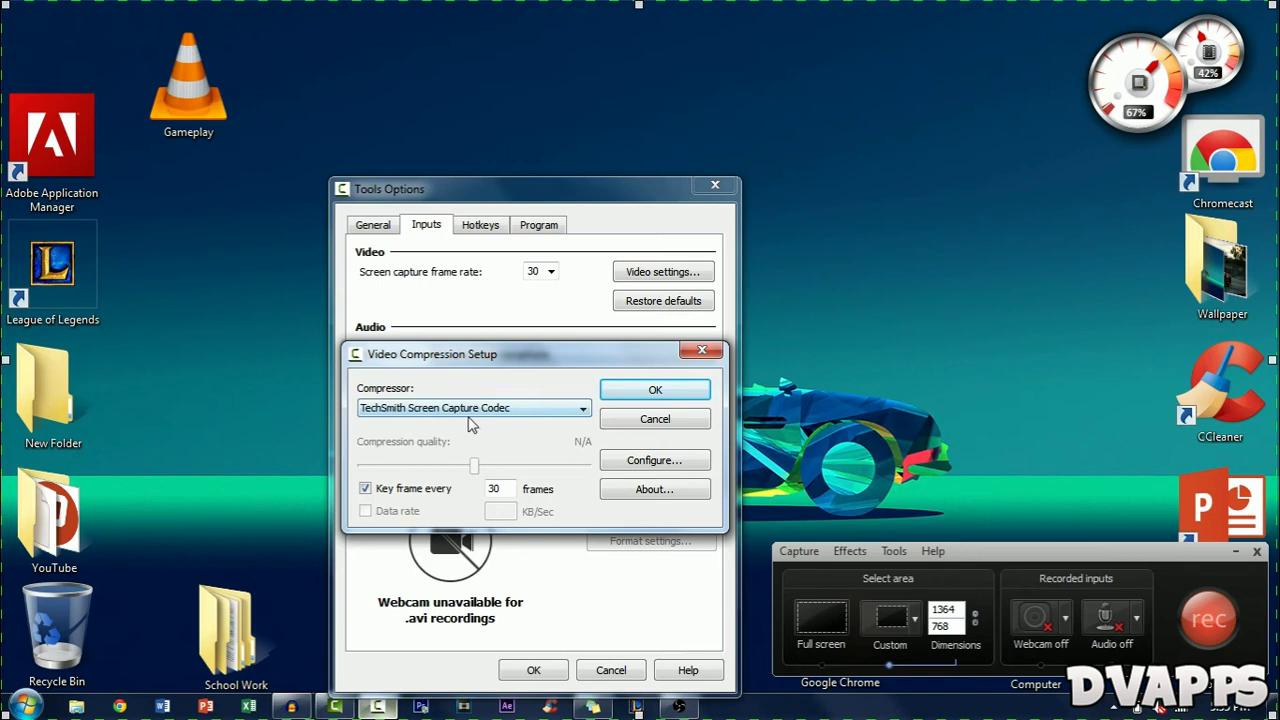
pyautogui.click(414, 413)
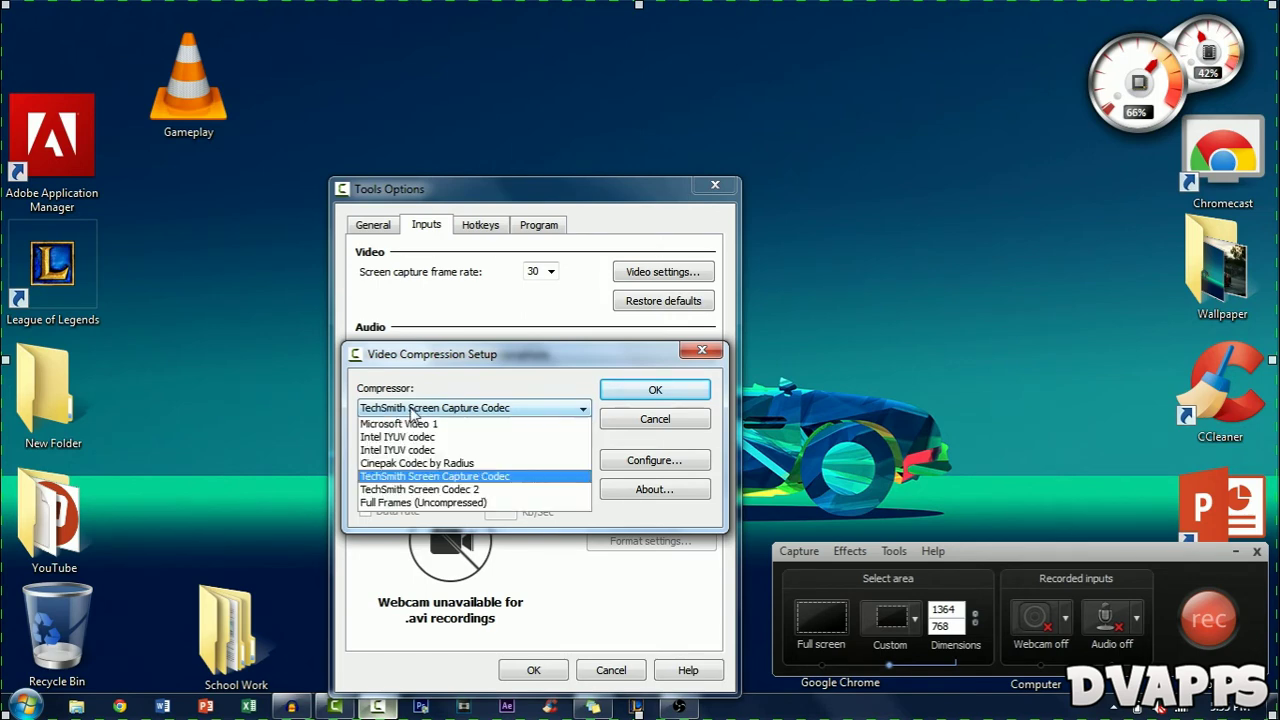
pyautogui.click(481, 478)
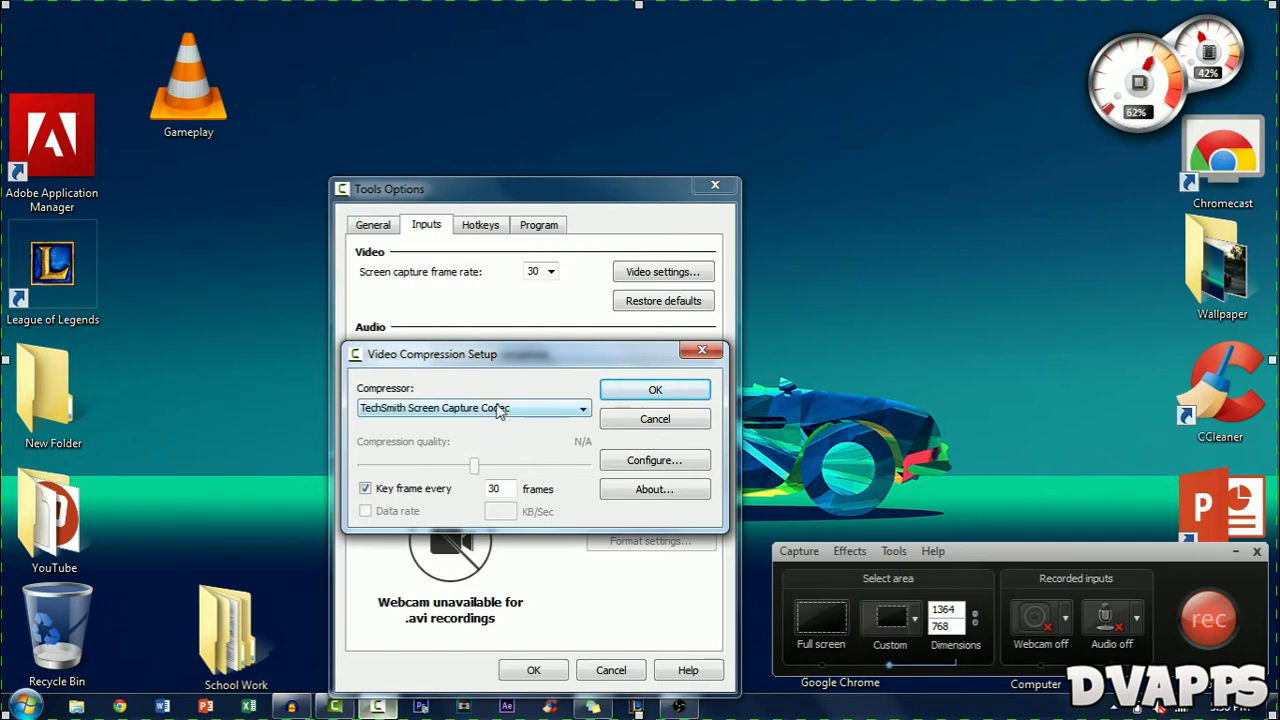
pyautogui.click(654, 460)
pyautogui.press('Escape')
pyautogui.click(654, 460)
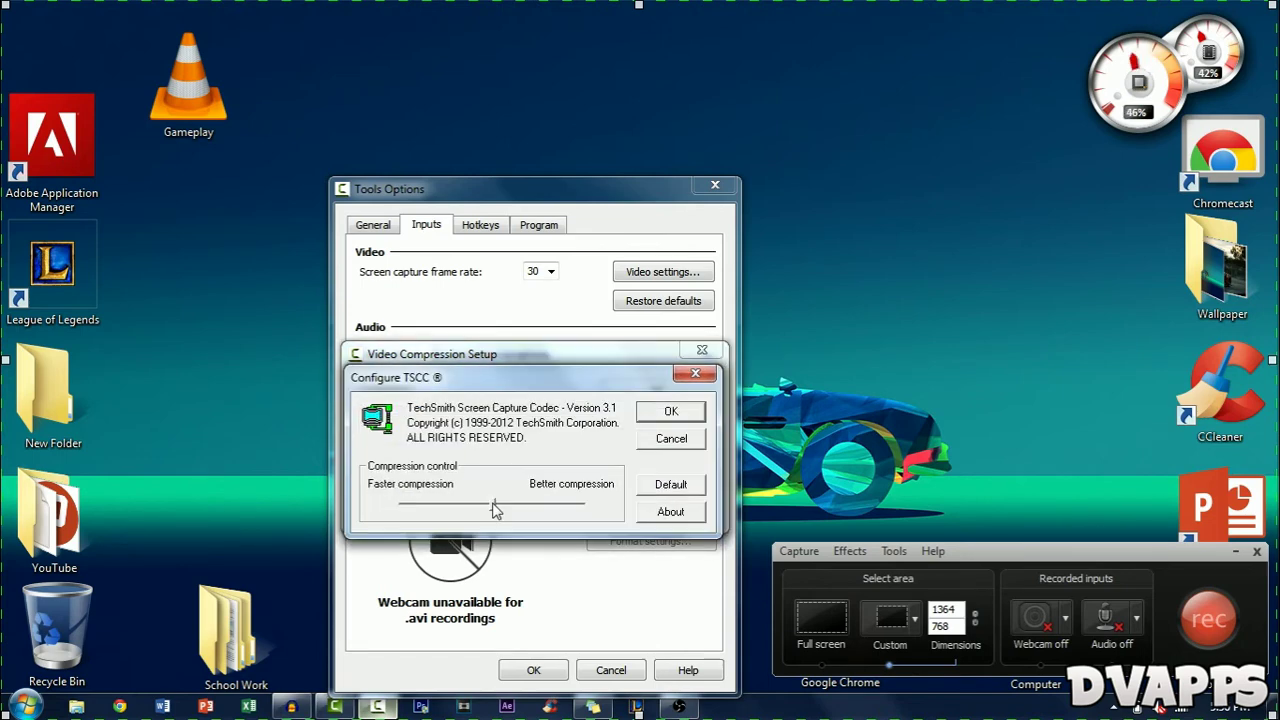
pyautogui.moveTo(496, 511); pyautogui.dragTo(587, 510)
pyautogui.click(663, 411)
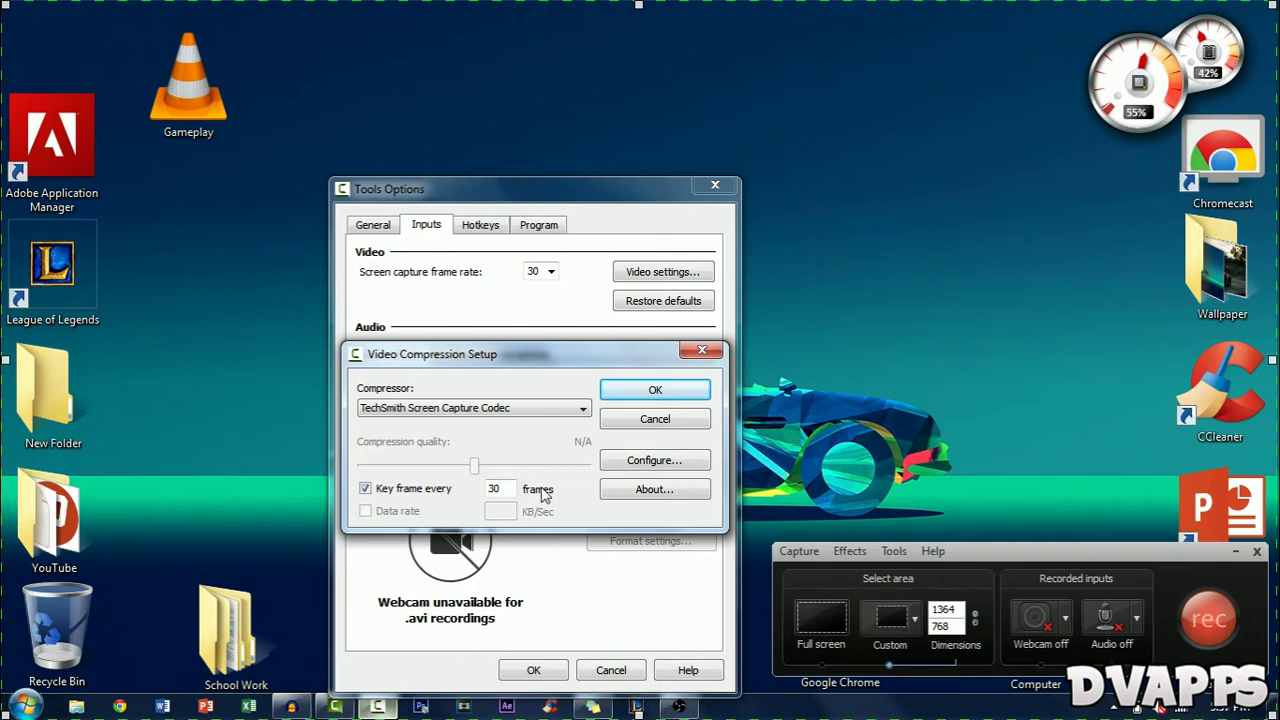
pyautogui.click(655, 390)
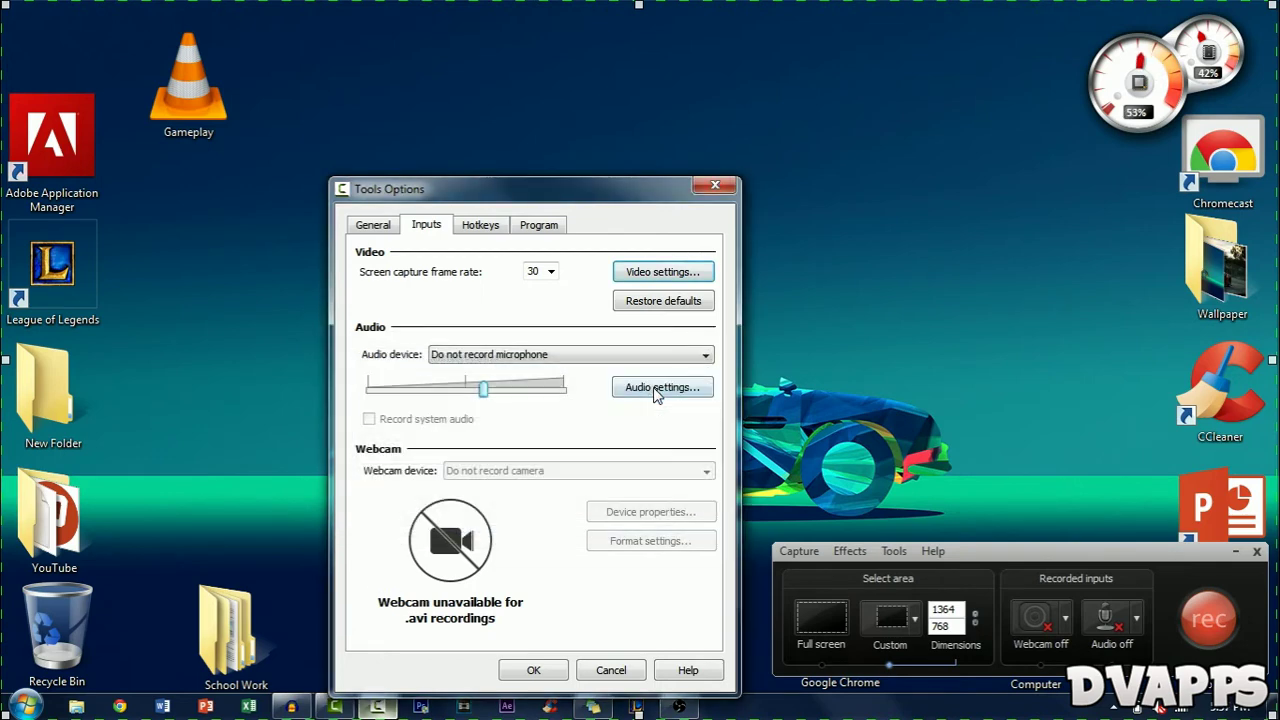
# - Save the recorder options, close the Recorder toolbar and return to the Camtasia Studio project
pyautogui.click(537, 670)
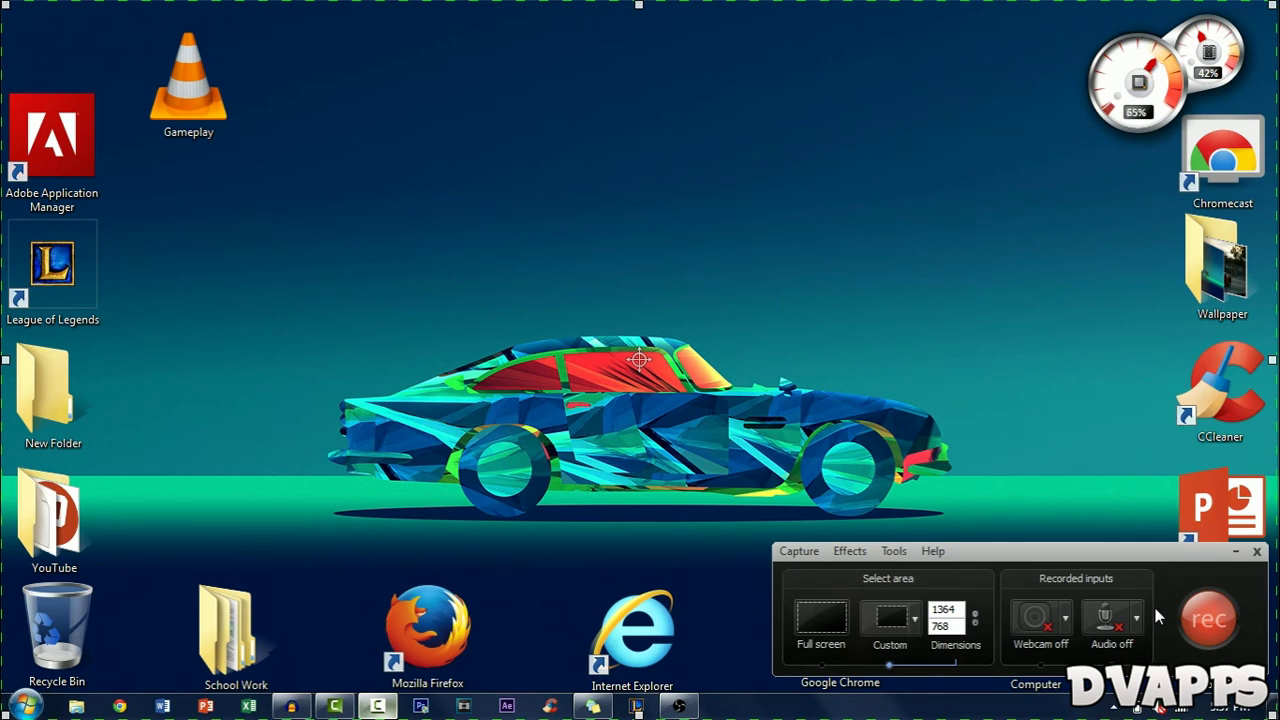
pyautogui.click(1256, 553)
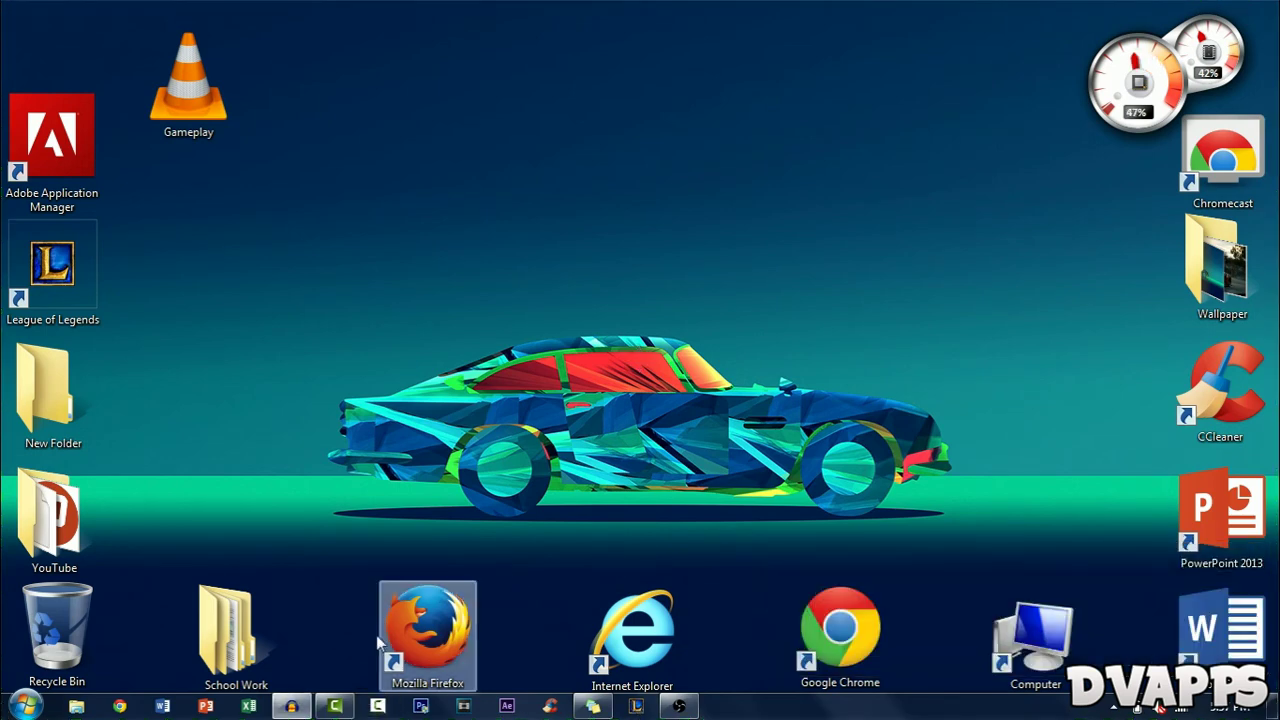
pyautogui.click(335, 706)
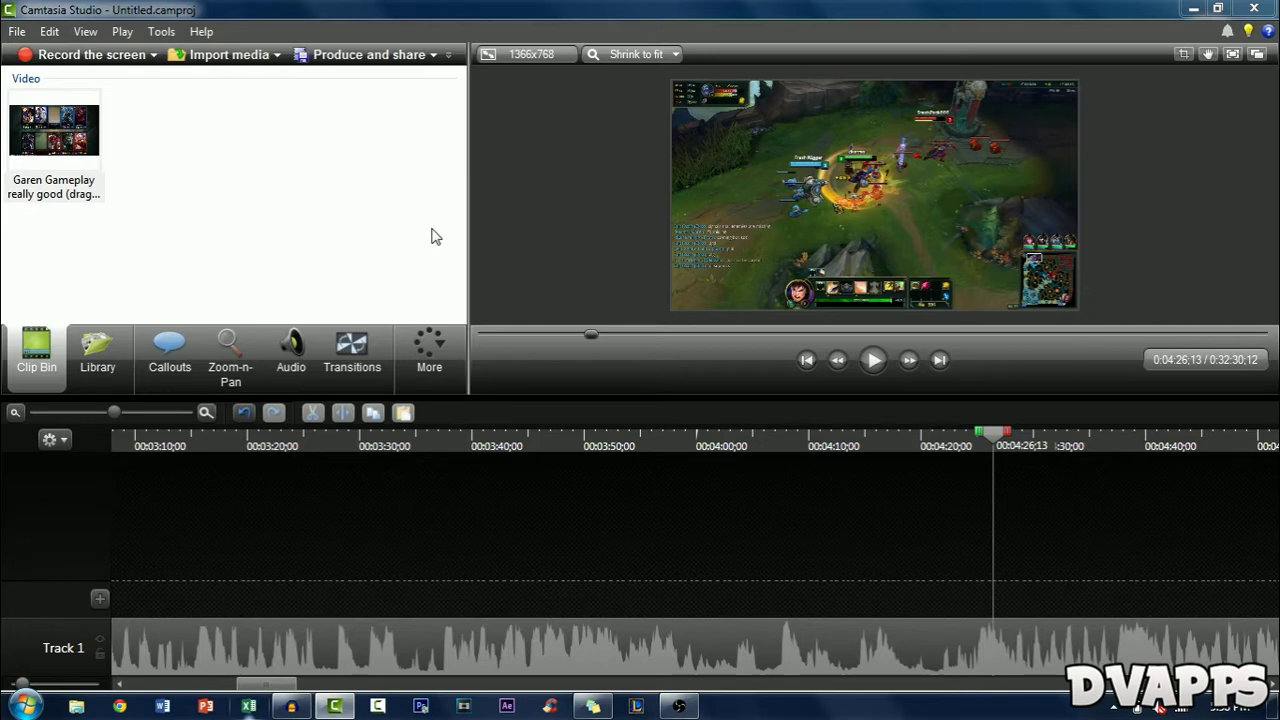
# - Start producing the video with Custom production settings and advance to the file format page
pyautogui.click(434, 55)
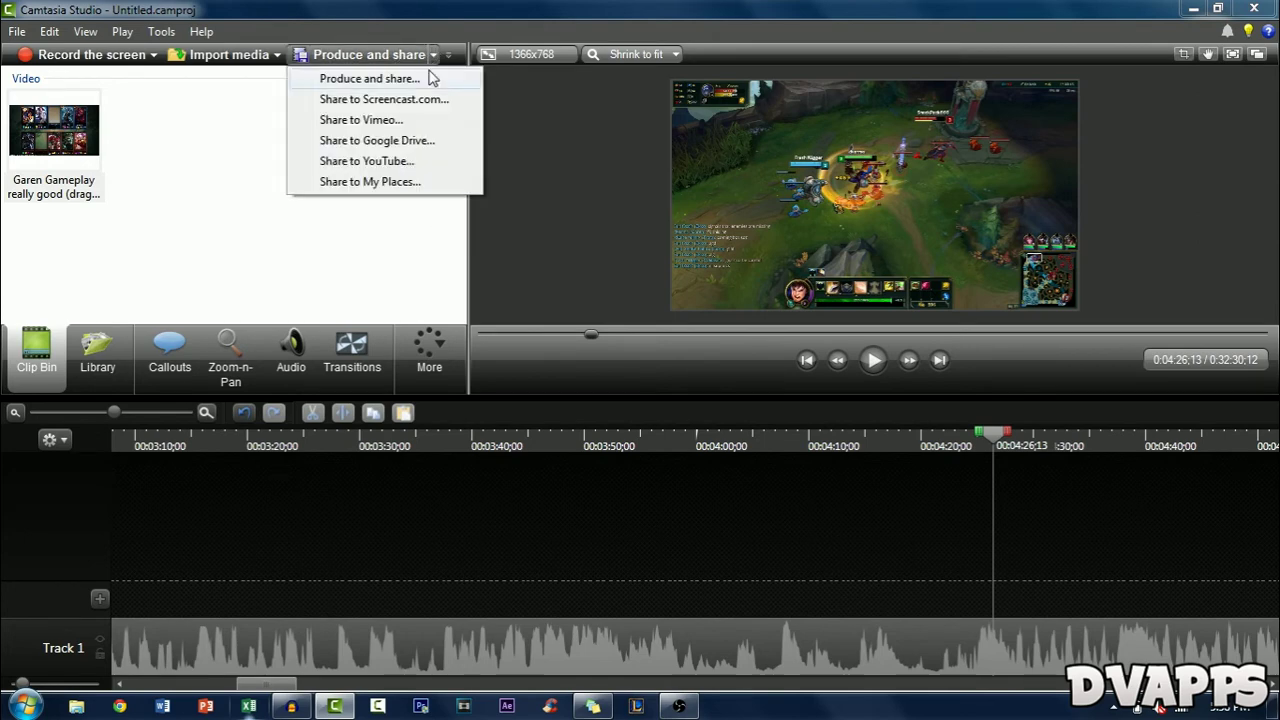
pyautogui.click(431, 78)
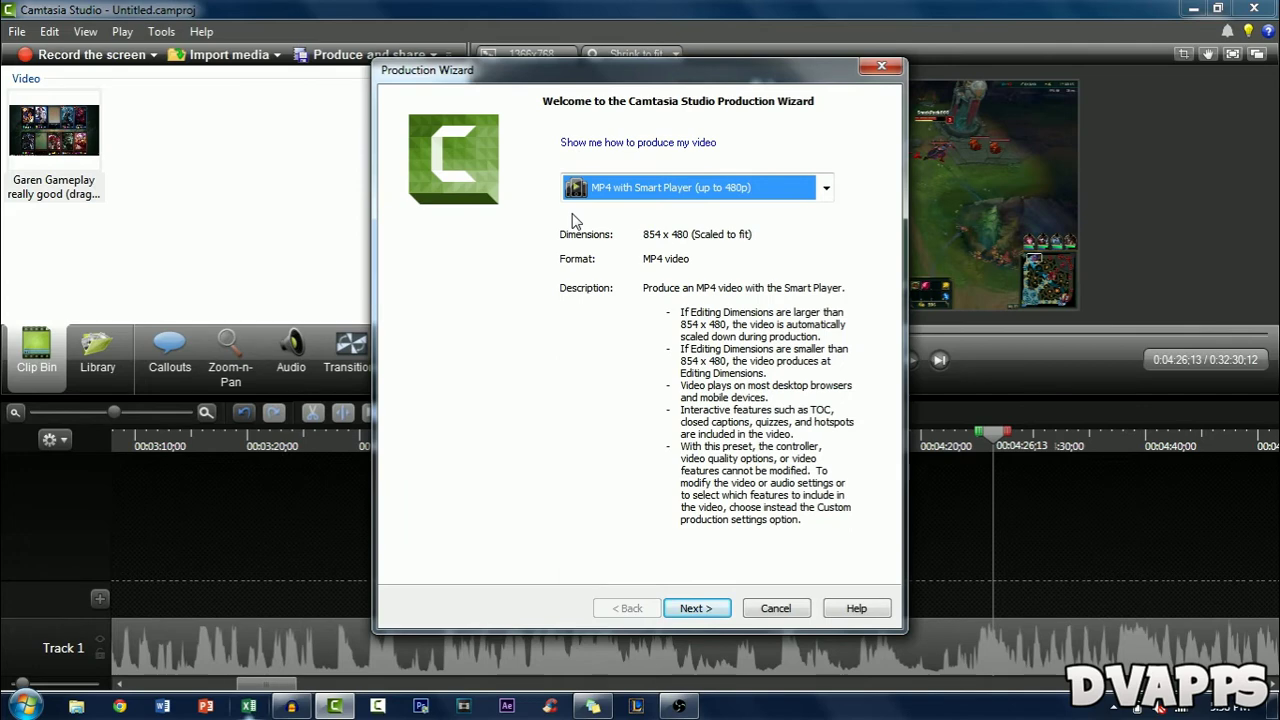
pyautogui.click(580, 192)
pyautogui.click(645, 572)
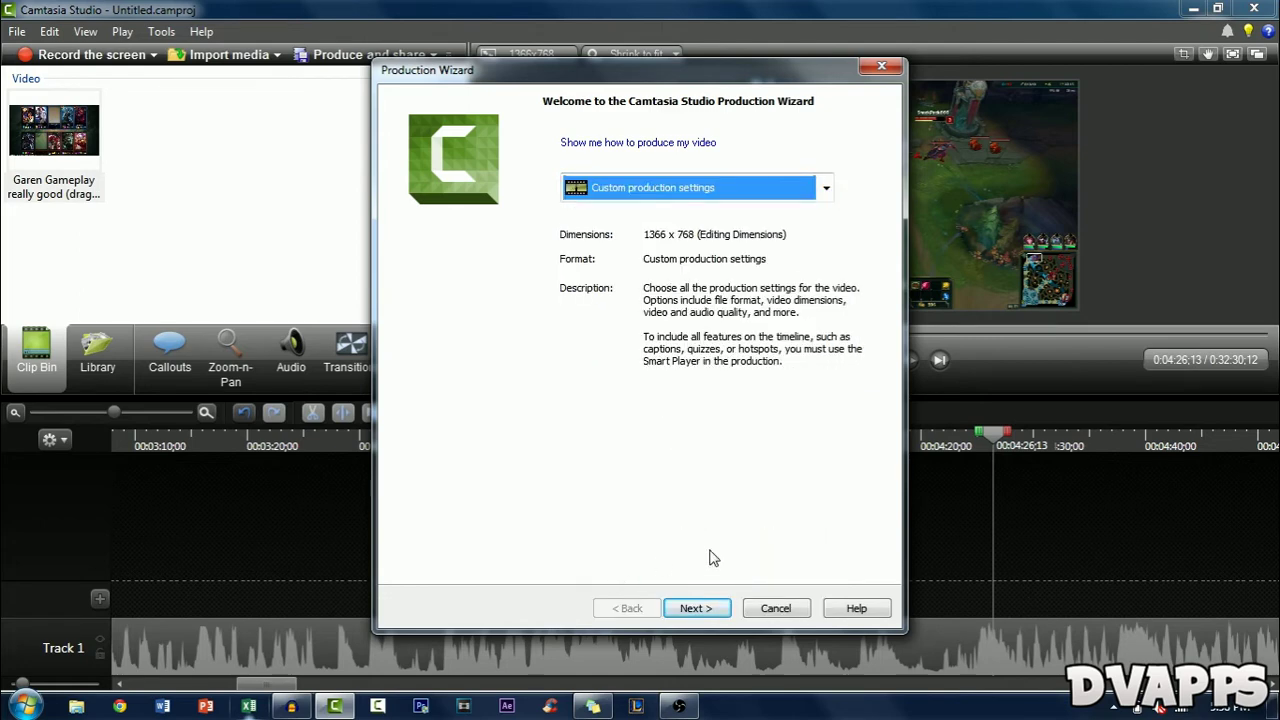
pyautogui.click(695, 608)
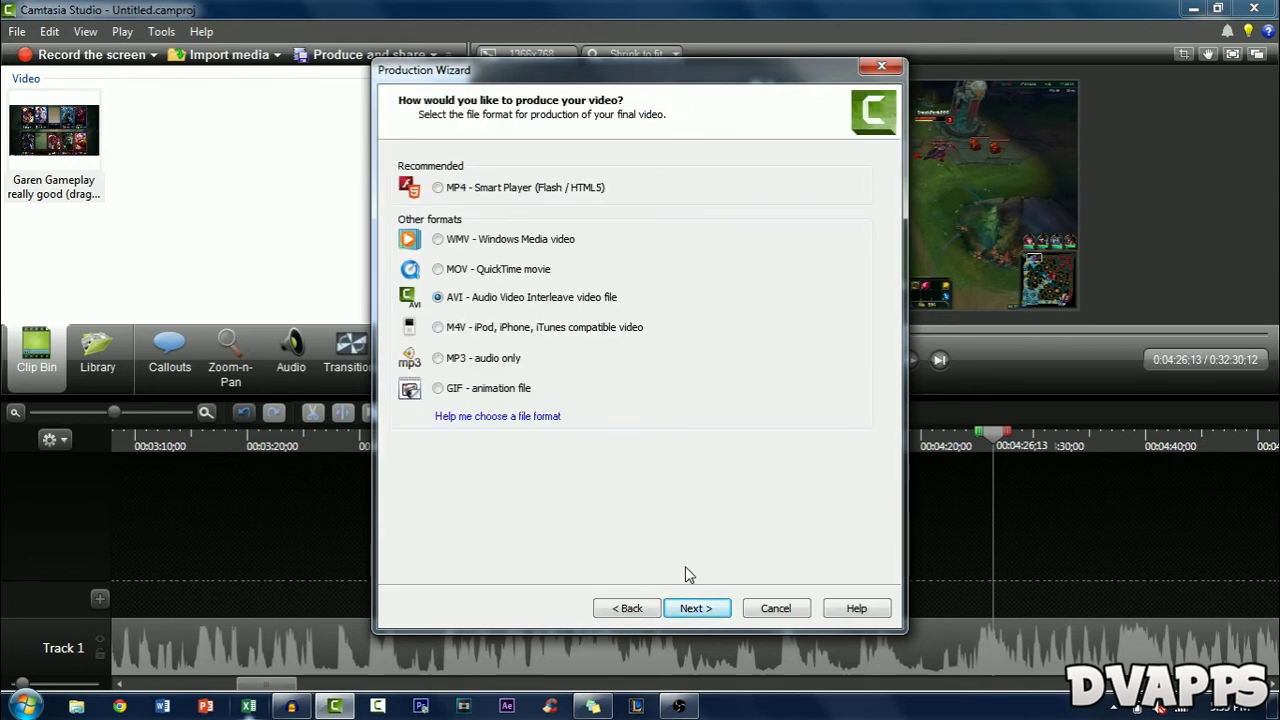
pyautogui.click(693, 609)
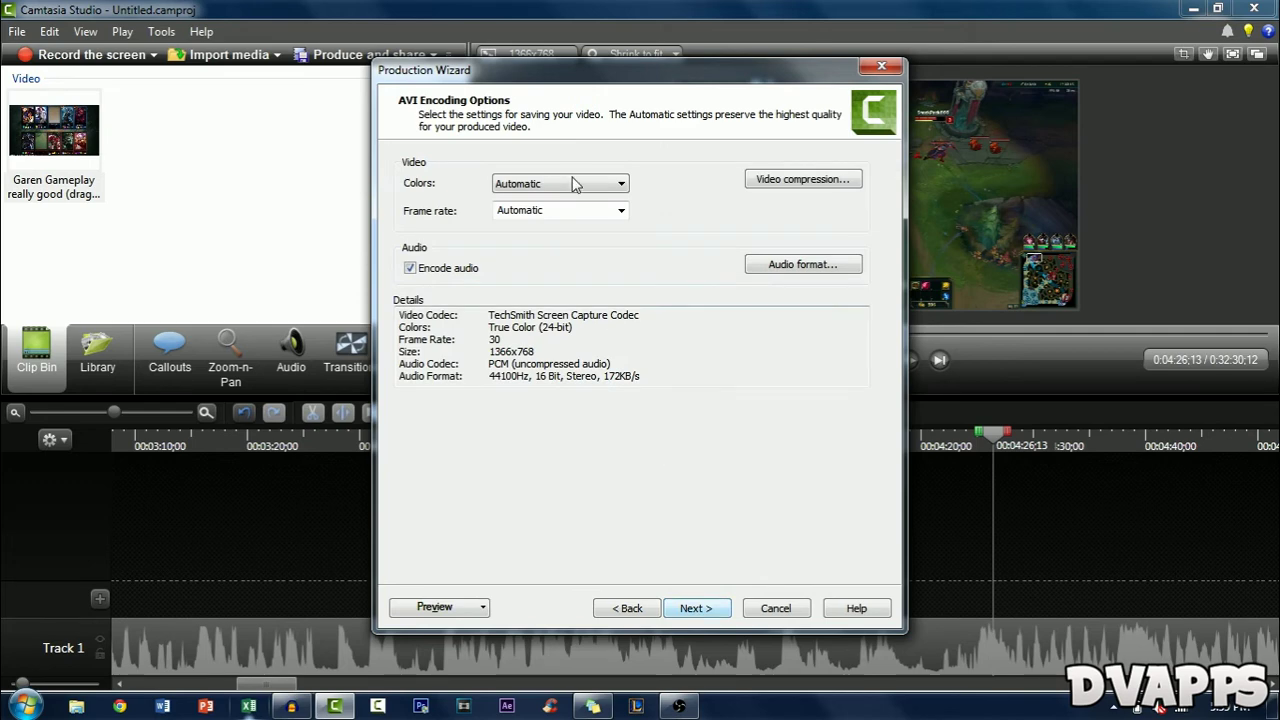
pyautogui.click(553, 188)
pyautogui.click(551, 197)
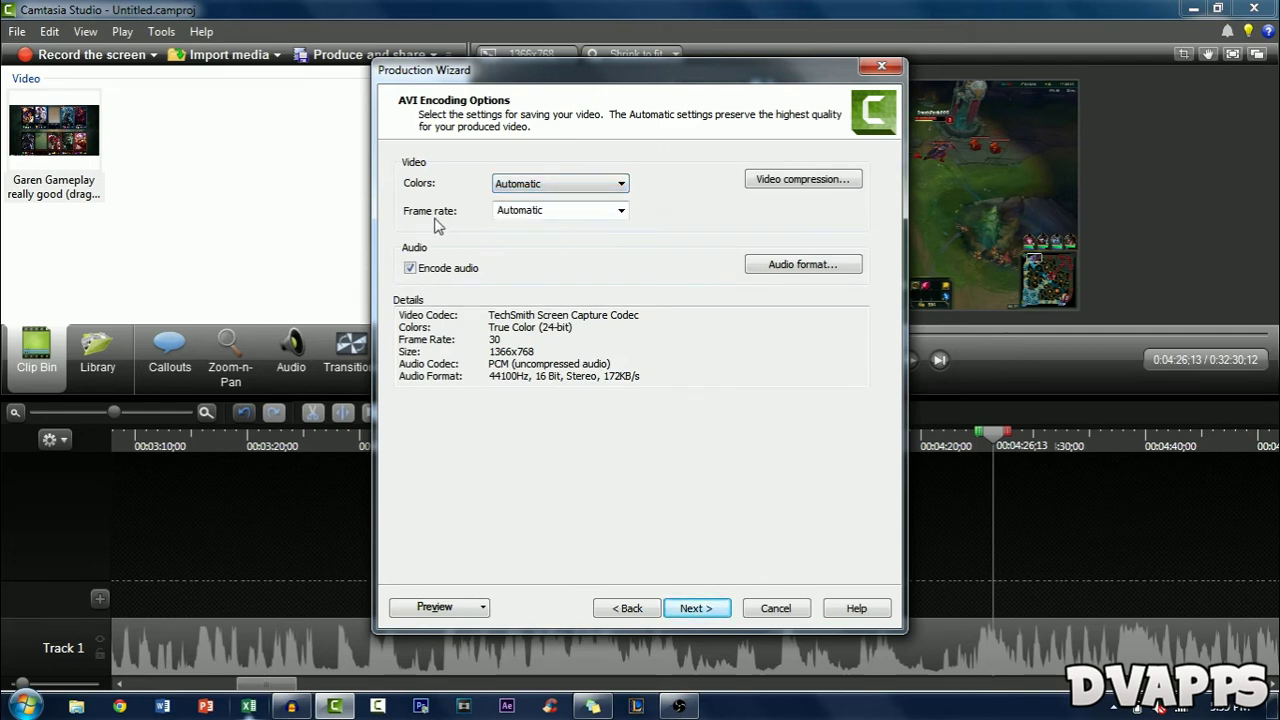
pyautogui.click(758, 185)
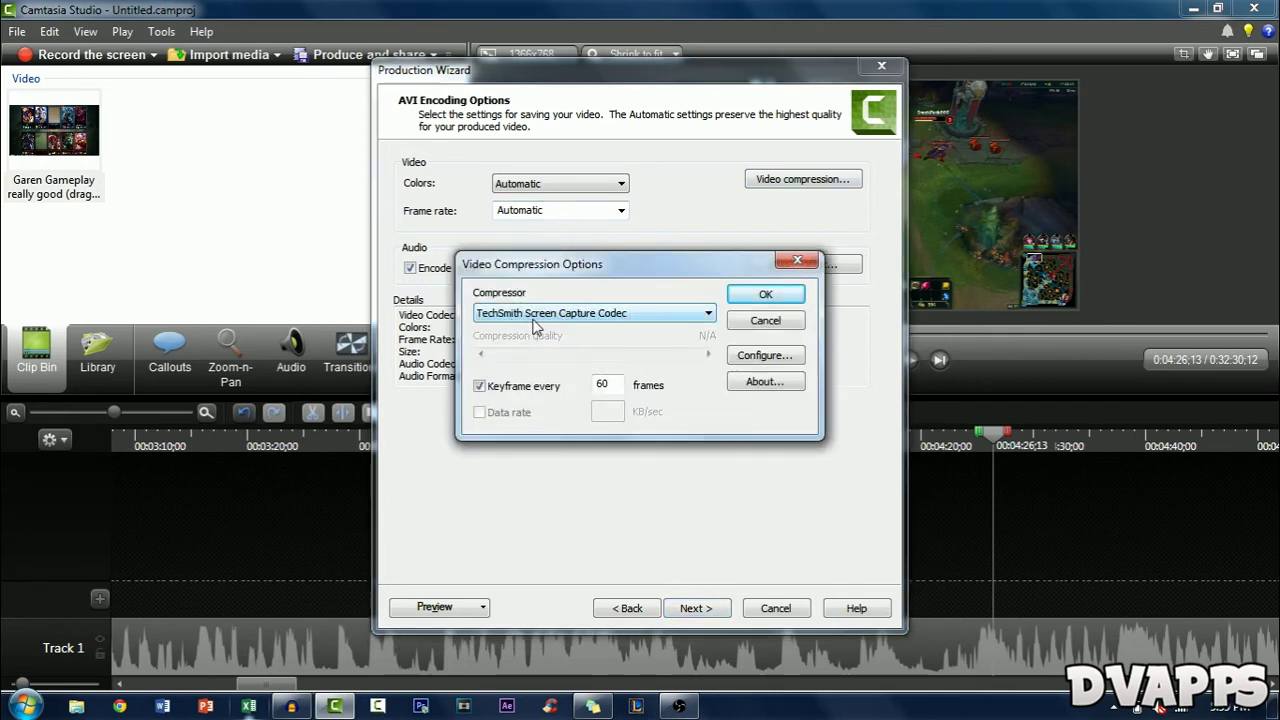
pyautogui.click(578, 314)
pyautogui.click(622, 383)
pyautogui.click(757, 362)
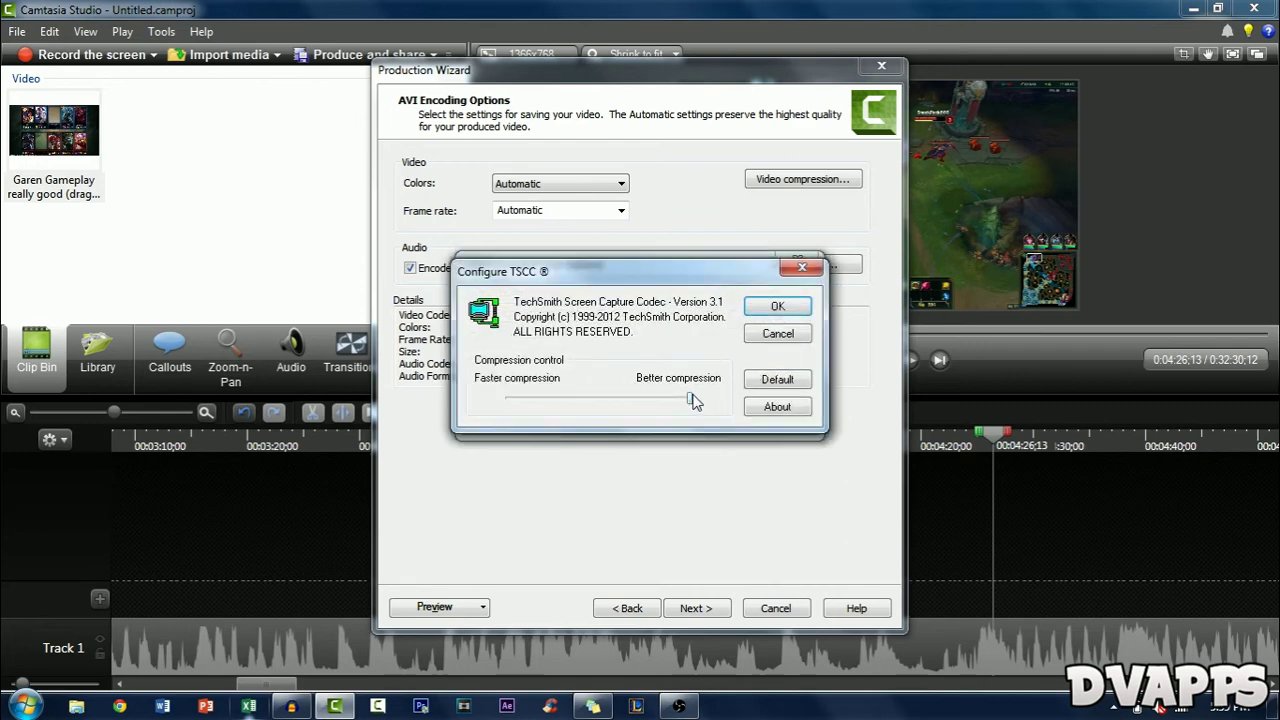
pyautogui.click(762, 306)
pyautogui.click(768, 294)
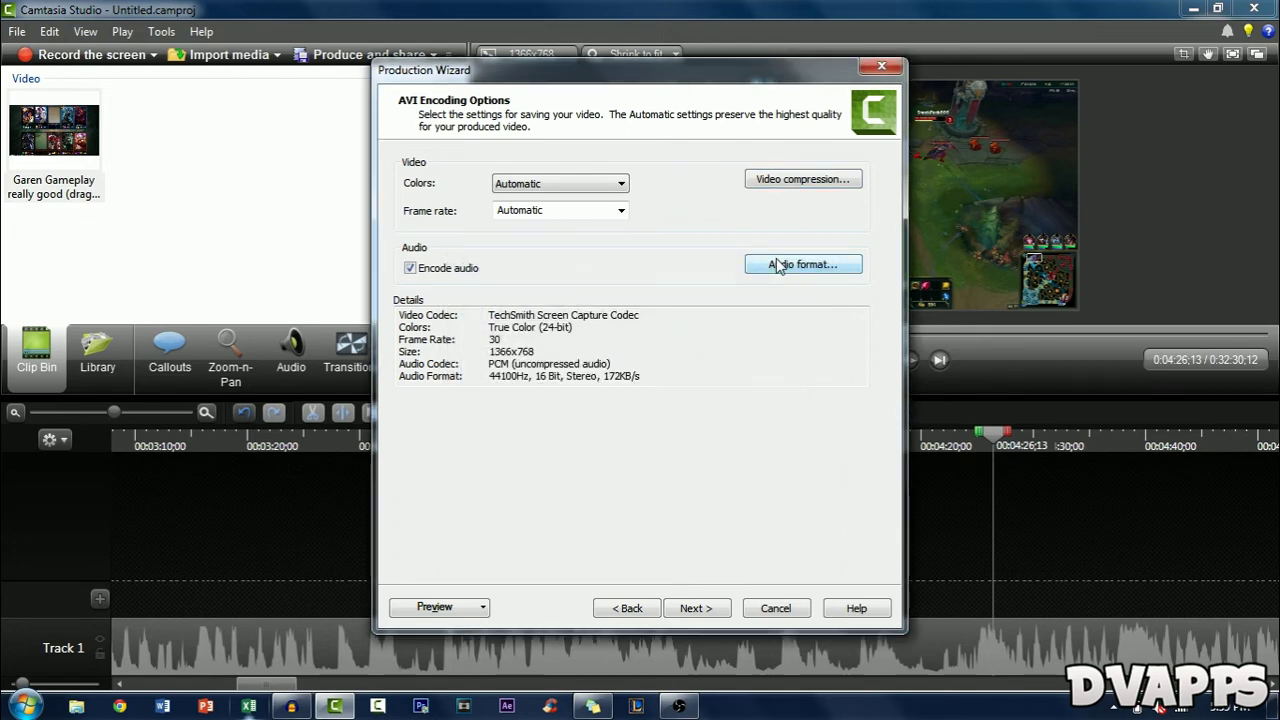
pyautogui.click(782, 264)
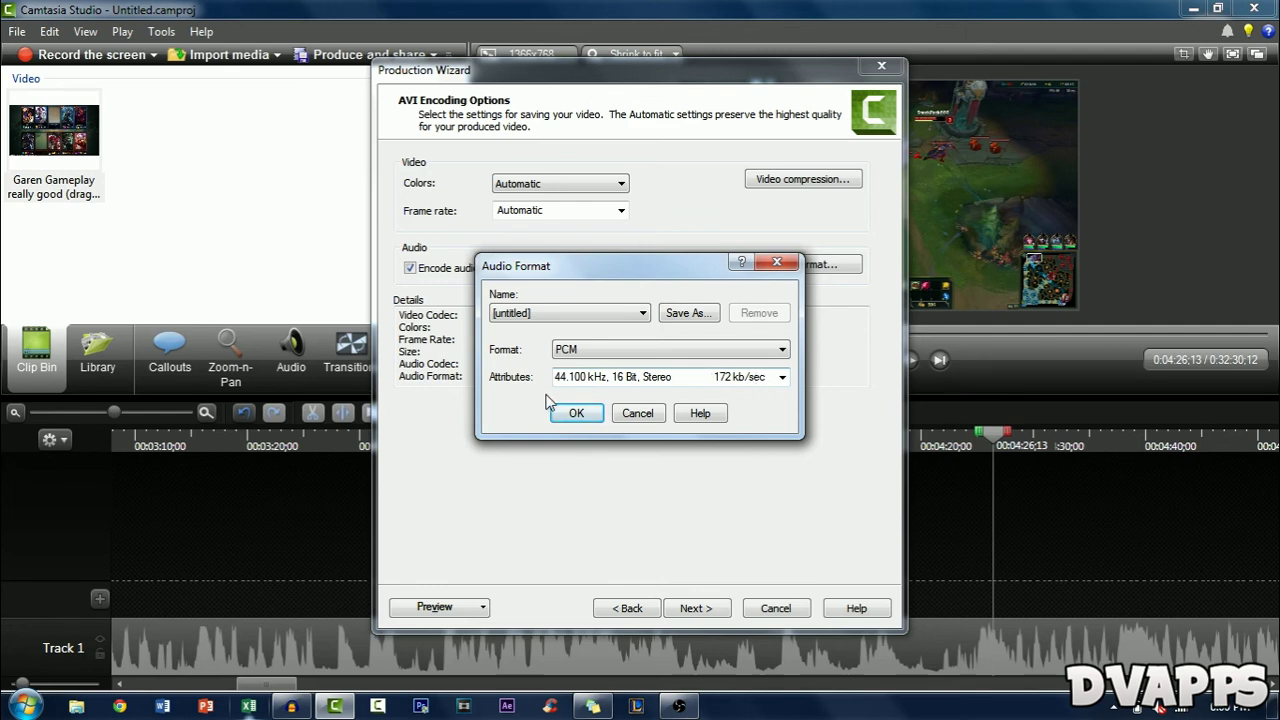
pyautogui.click(571, 412)
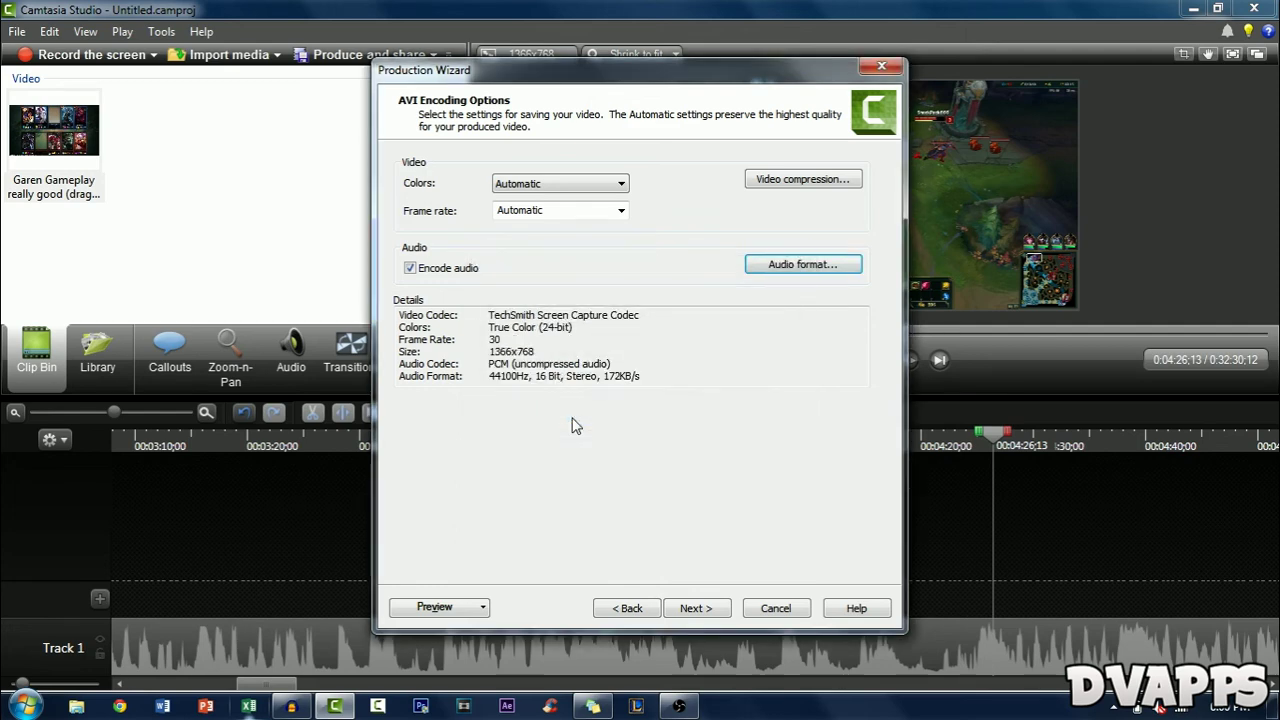
# - Accept the 1366x768 custom size and video options, advancing to the output file step
pyautogui.click(698, 607)
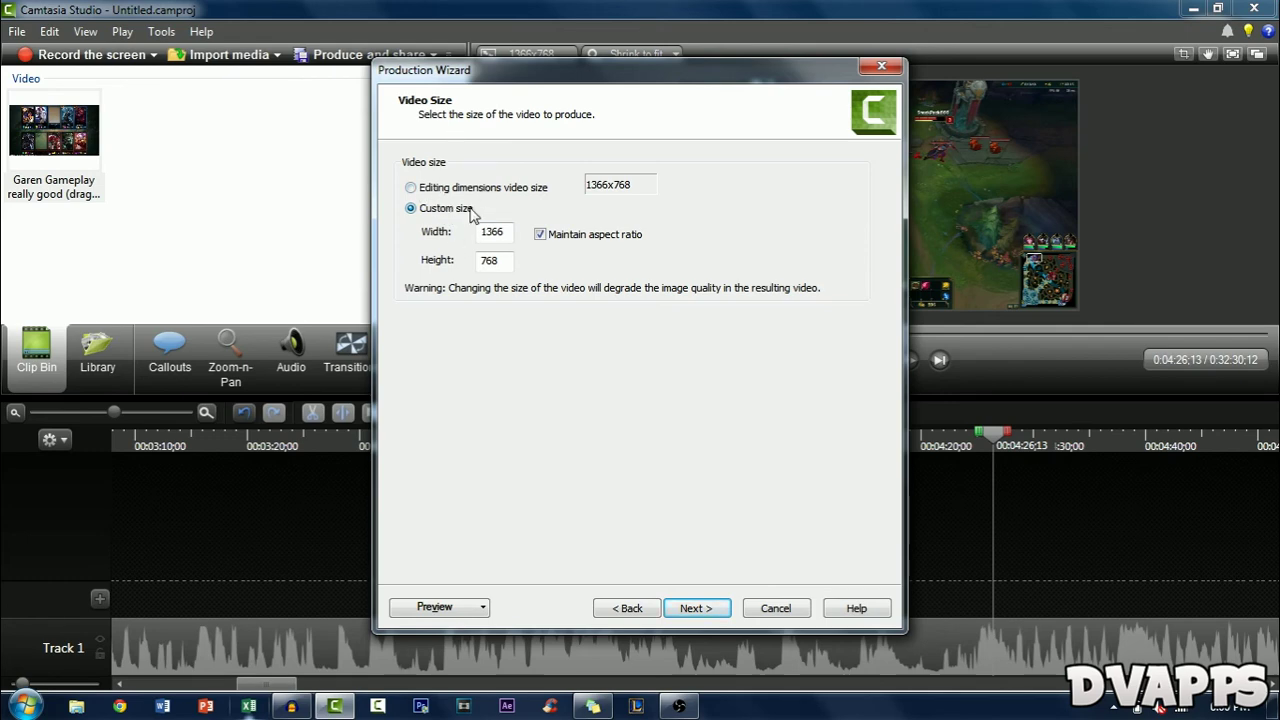
pyautogui.click(696, 610)
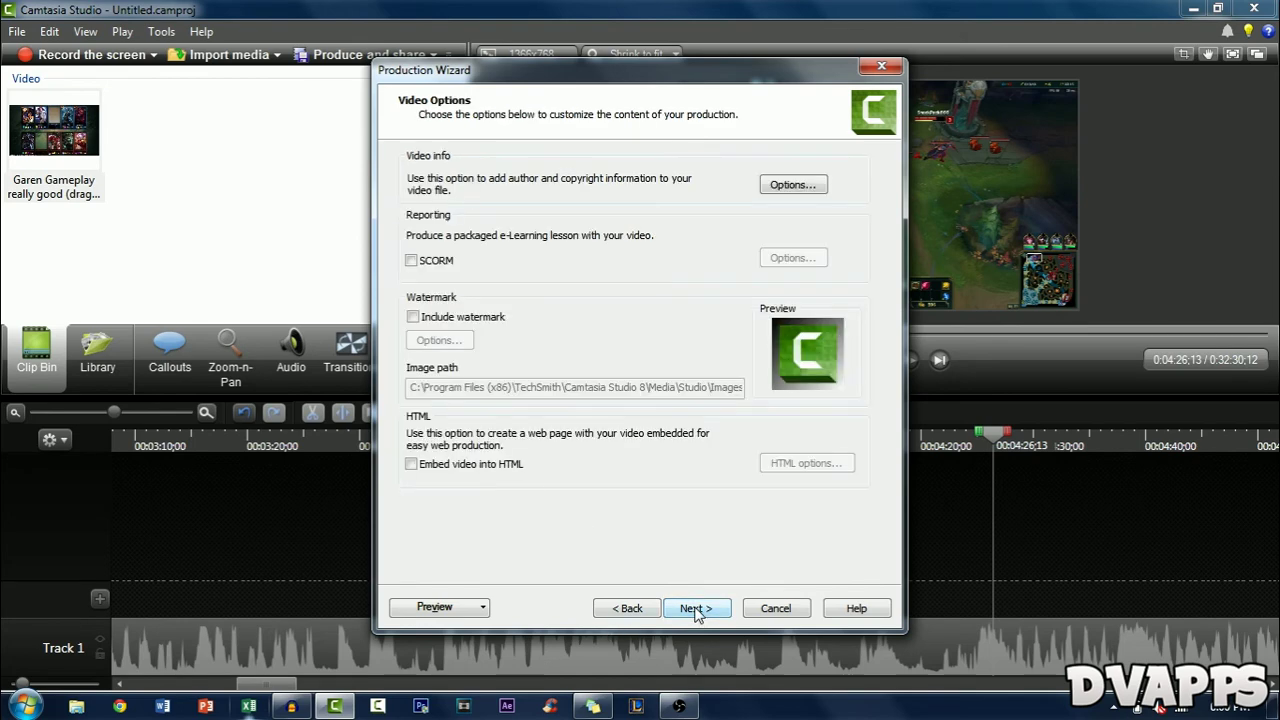
pyautogui.click(696, 610)
# - Save the production as Test on the Desktop and finish the wizard to start rendering
pyautogui.click(843, 246)
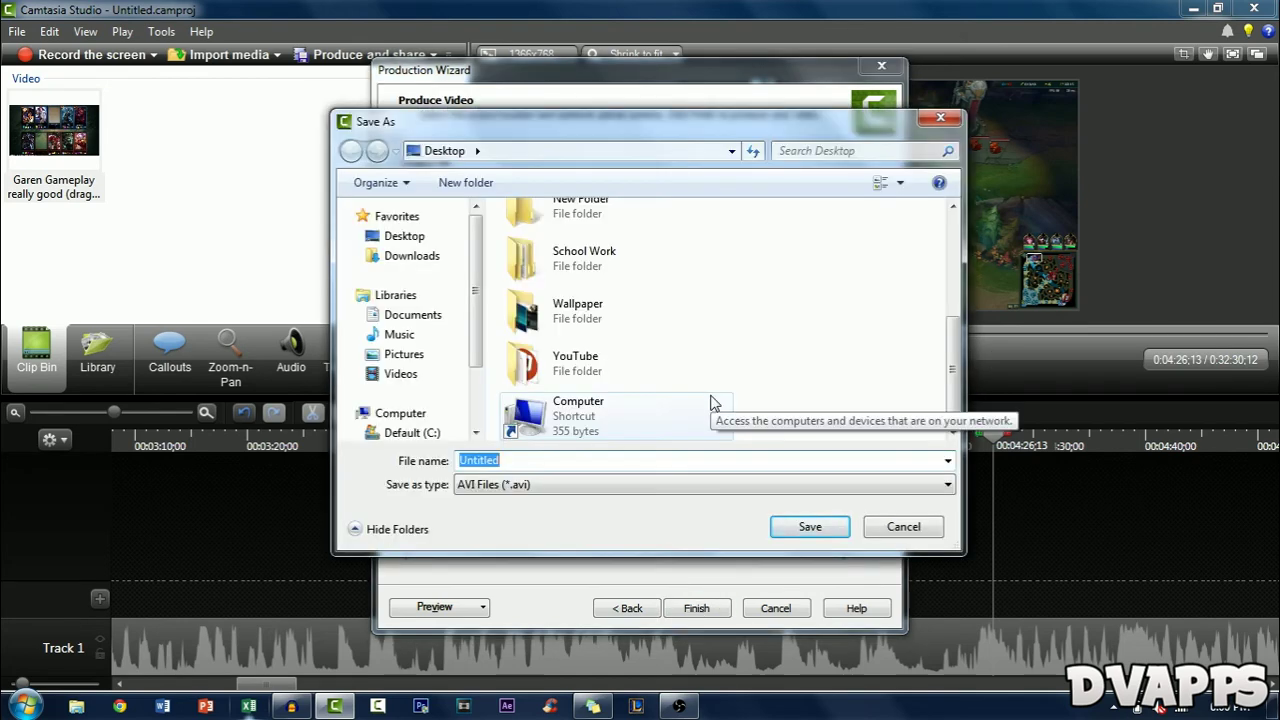
pyautogui.write('Test')
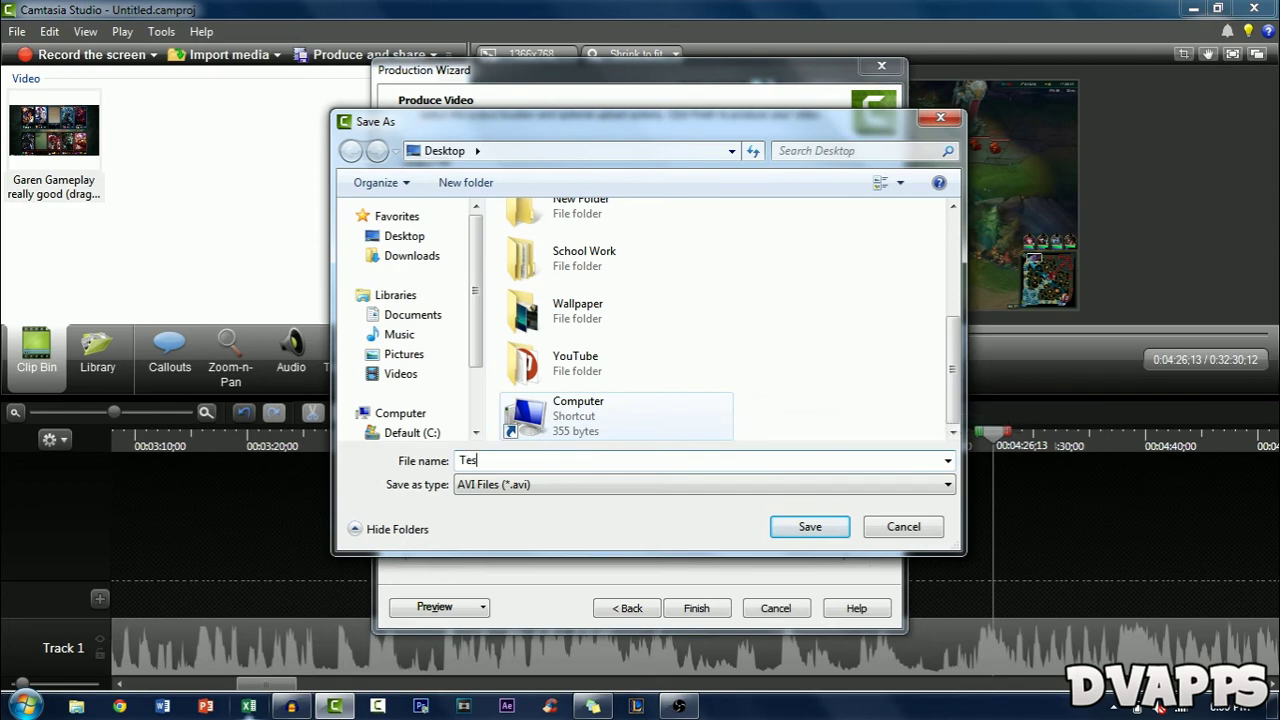
pyautogui.click(774, 527)
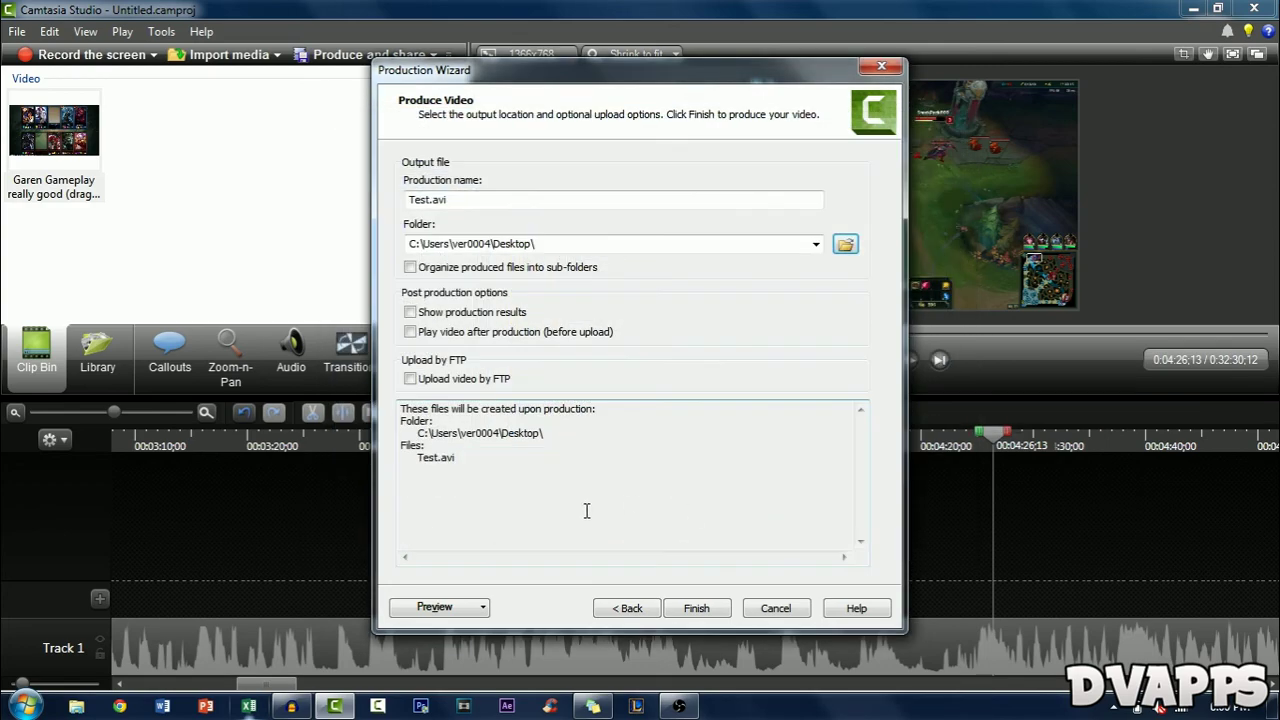
pyautogui.click(694, 612)
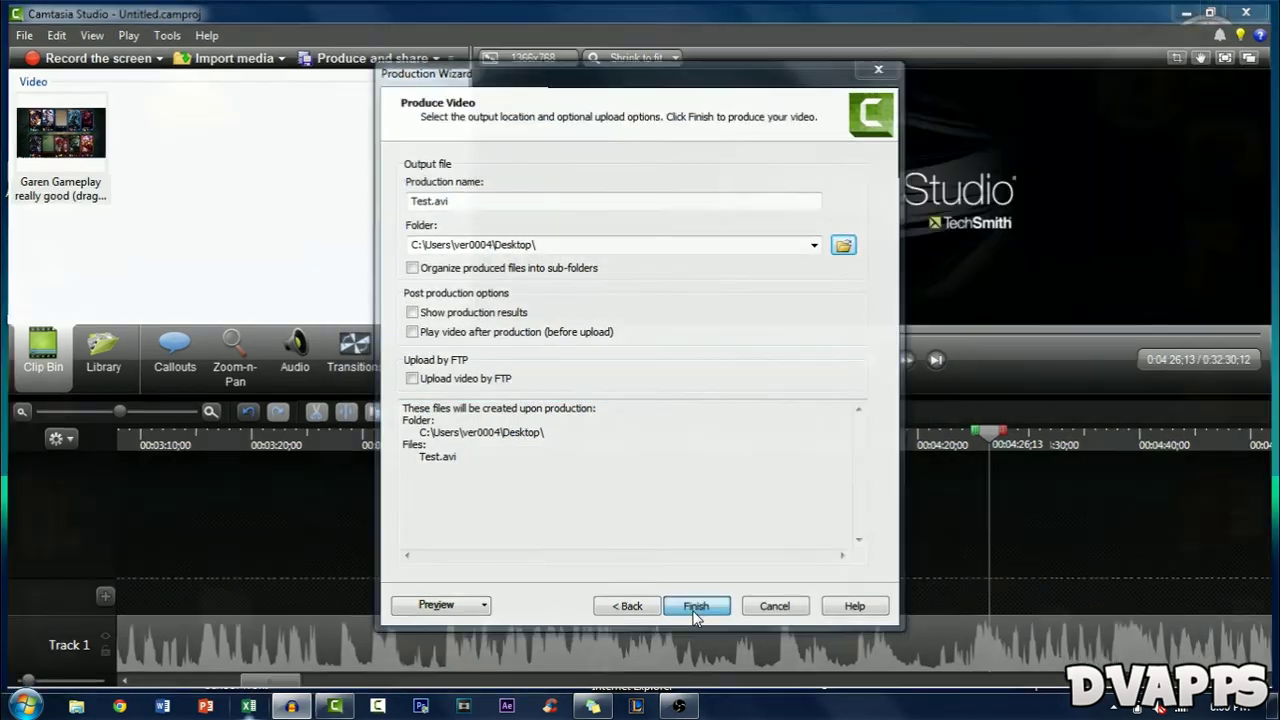